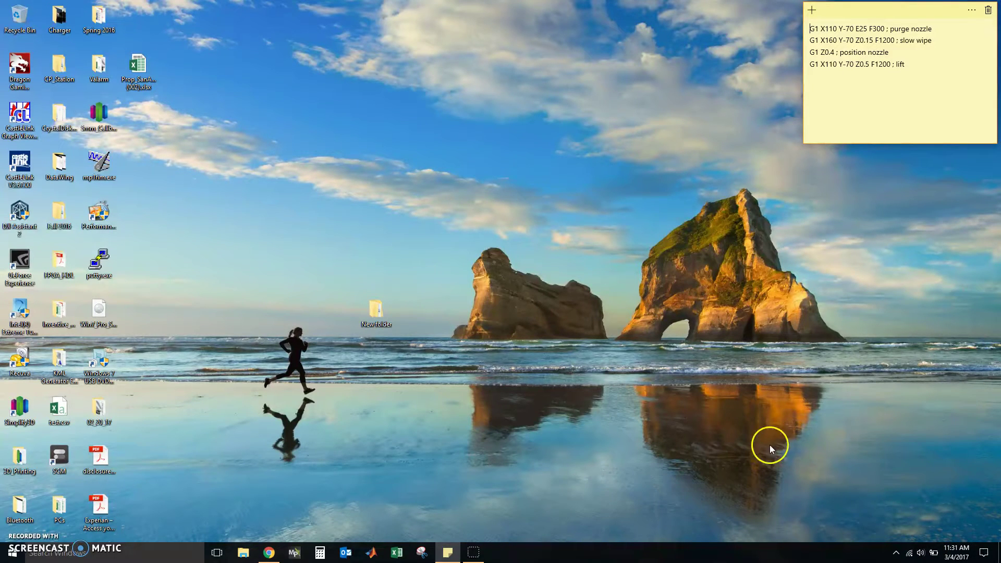
Launch MSI SCM from the tray to reproduce its error, review the exception details, then dismiss it.
{"action": "left_click", "coordinate": [897, 556]}
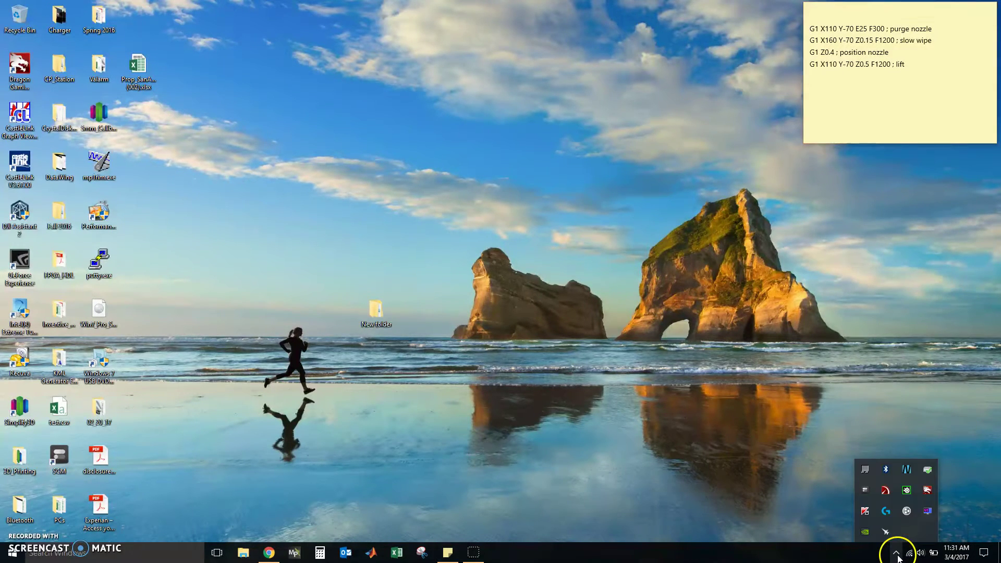
{"action": "left_click", "coordinate": [864, 493]}
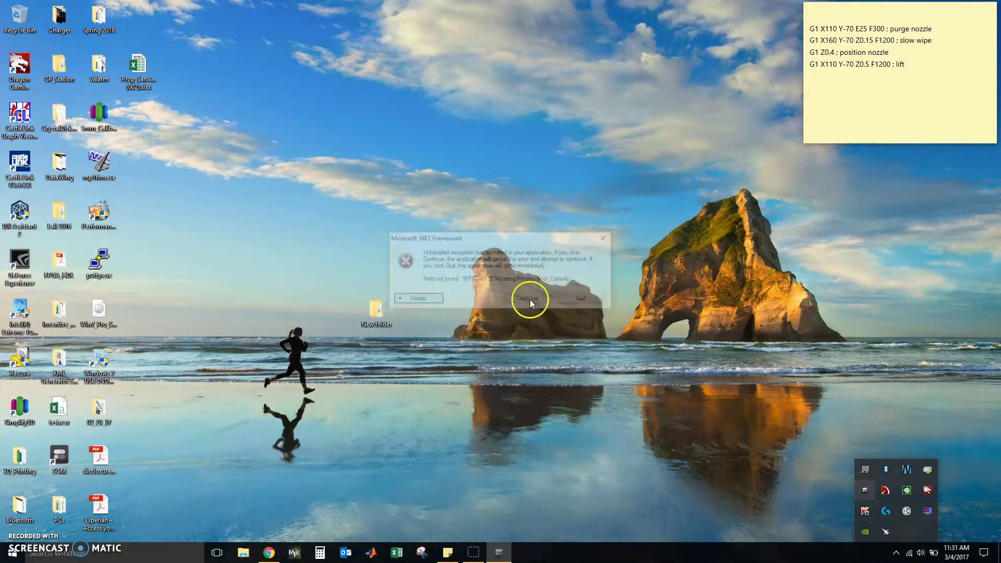
{"action": "left_click", "coordinate": [454, 243]}
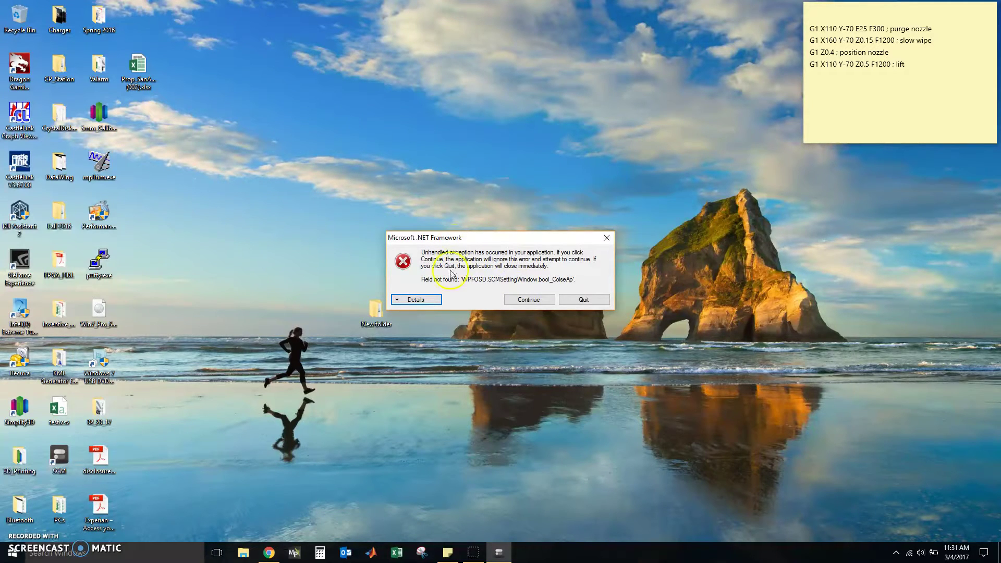
{"action": "left_click", "coordinate": [414, 299]}
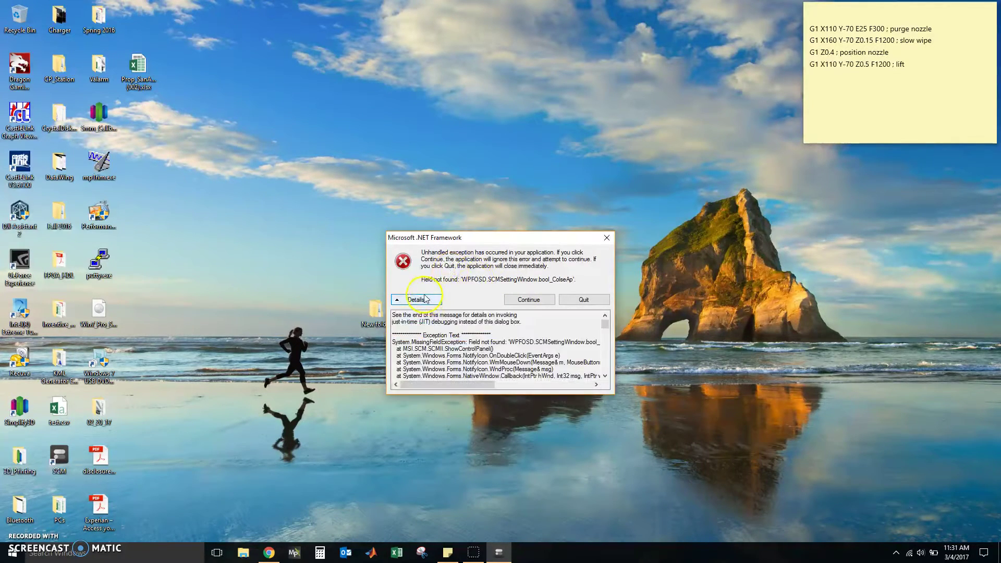
{"action": "scroll", "coordinate": [505, 344], "scroll_direction": "down", "scroll_amount": 10}
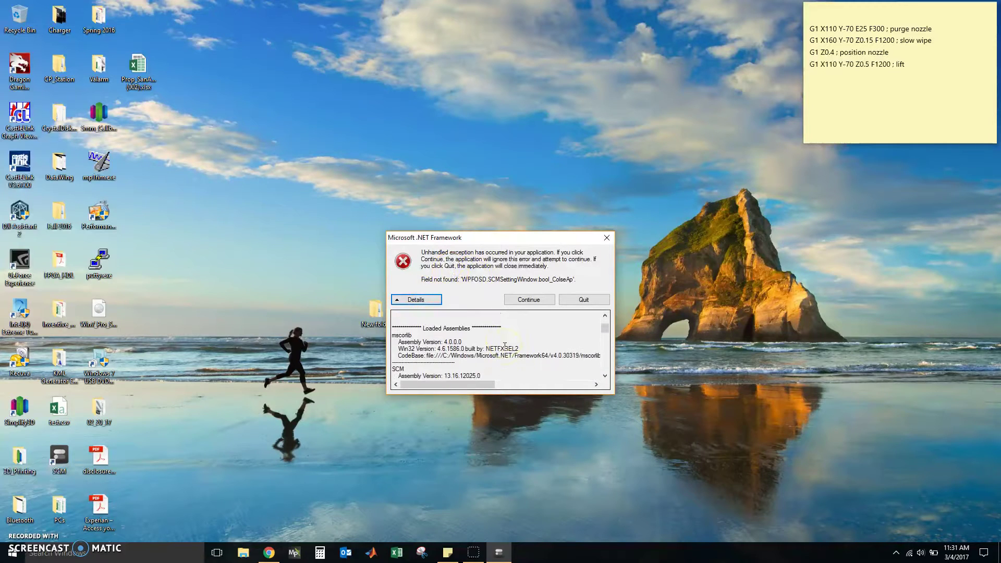
{"action": "scroll", "coordinate": [505, 346], "scroll_direction": "down", "scroll_amount": 10}
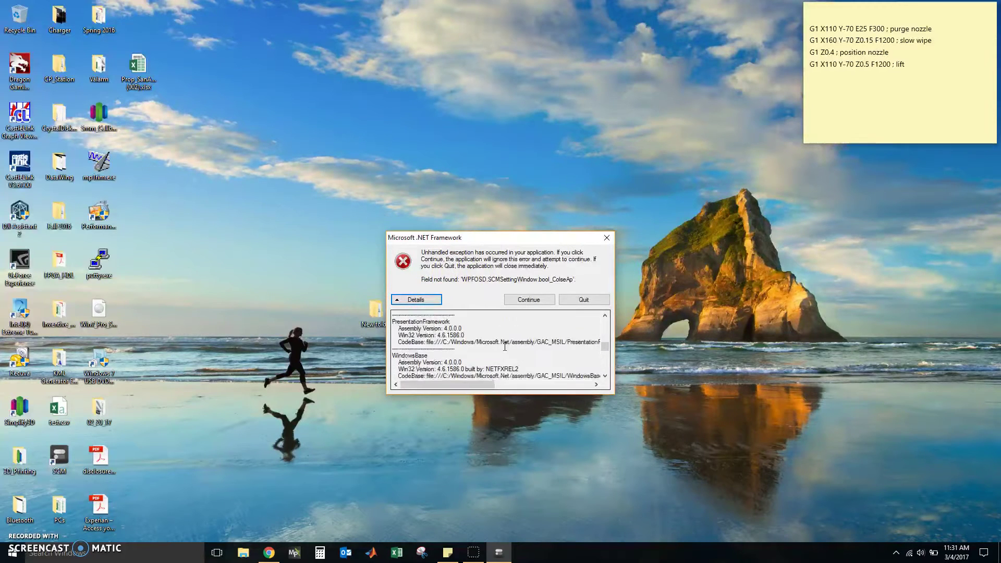
{"action": "scroll", "coordinate": [504, 346], "scroll_direction": "down", "scroll_amount": 8}
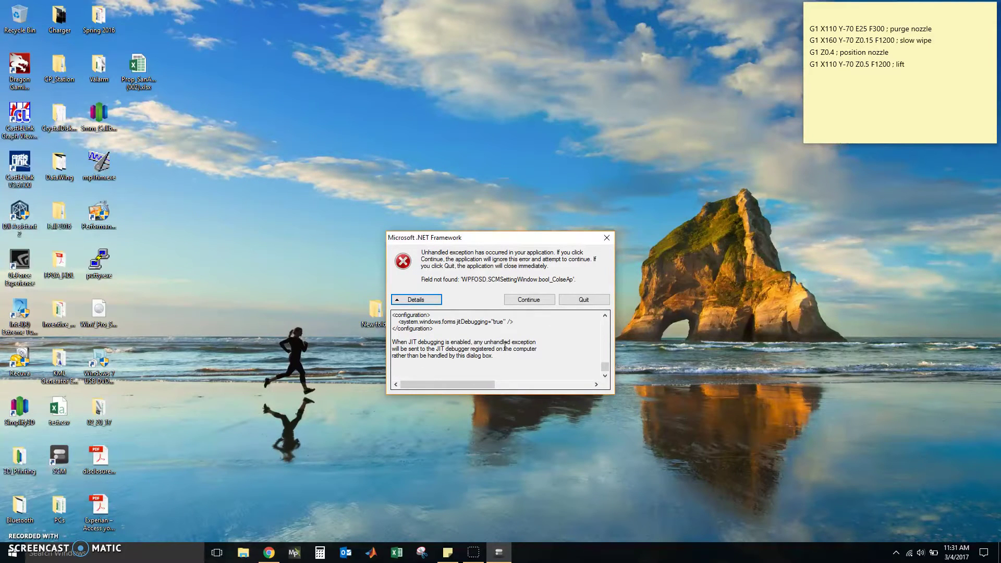
{"action": "scroll", "coordinate": [503, 348], "scroll_direction": "up", "scroll_amount": 10}
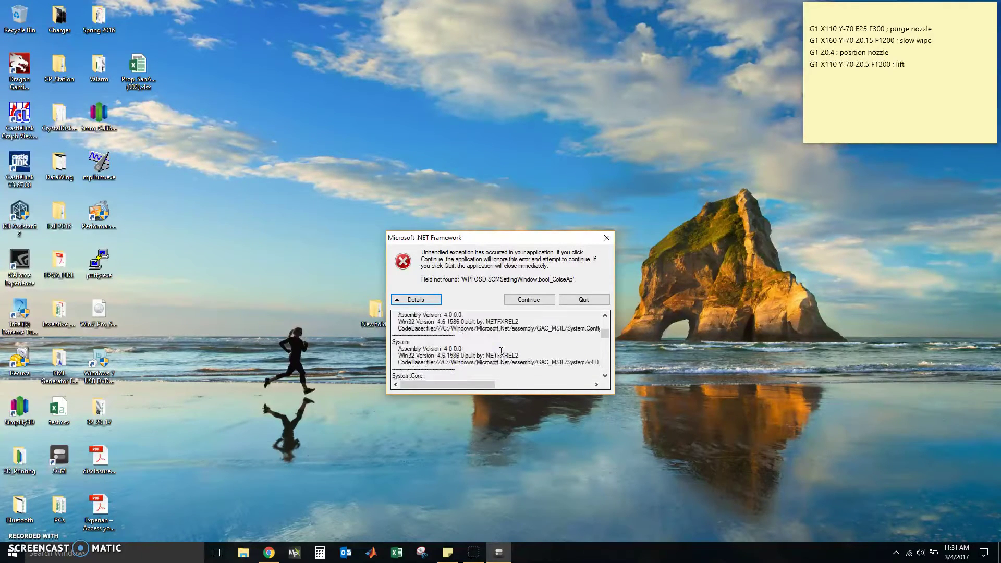
{"action": "scroll", "coordinate": [501, 350], "scroll_direction": "up", "scroll_amount": 10}
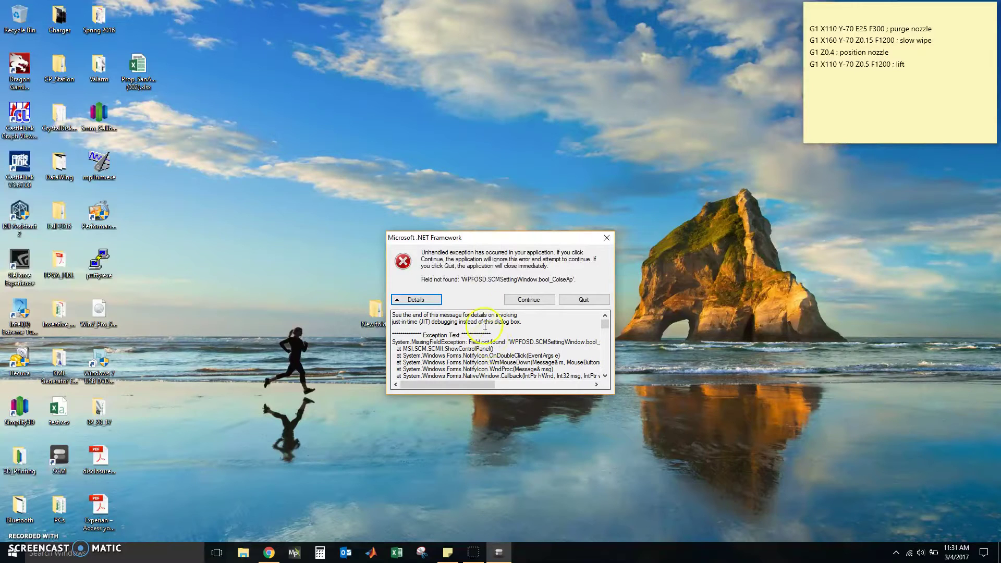
{"action": "left_click", "coordinate": [536, 297]}
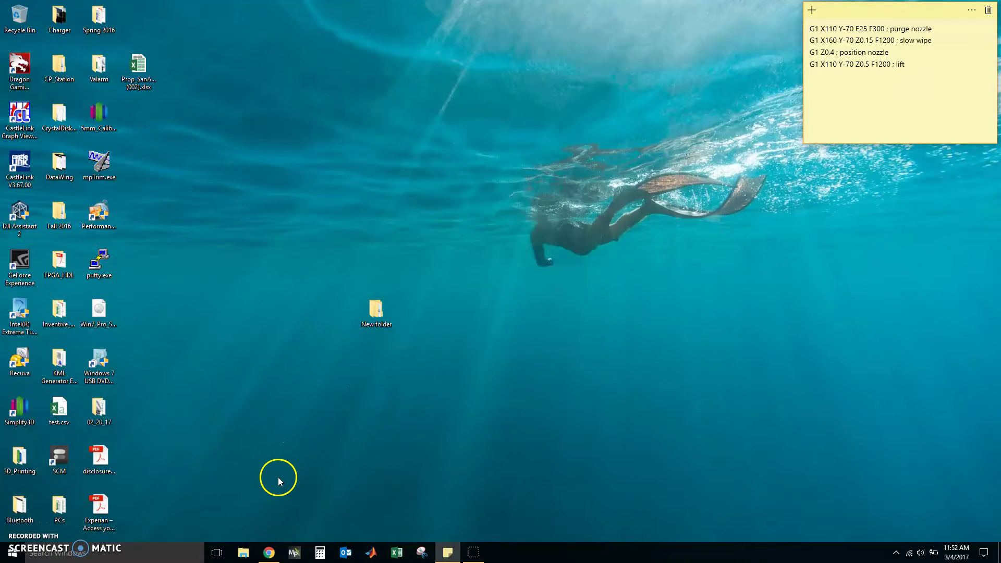
Open Control Panel's uninstall program list and scroll down to SCM.
{"action": "left_click", "coordinate": [885, 552]}
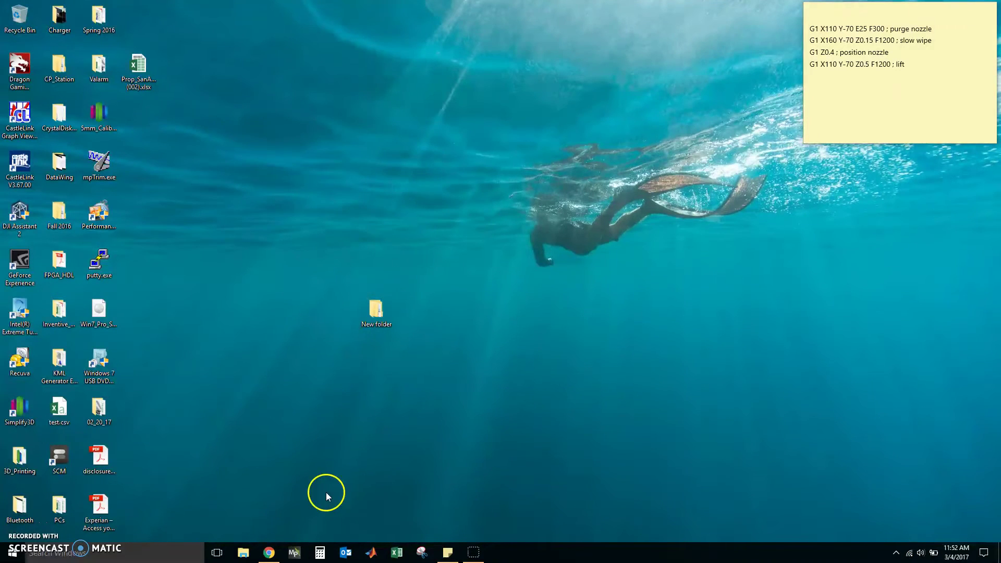
{"action": "left_click", "coordinate": [11, 555]}
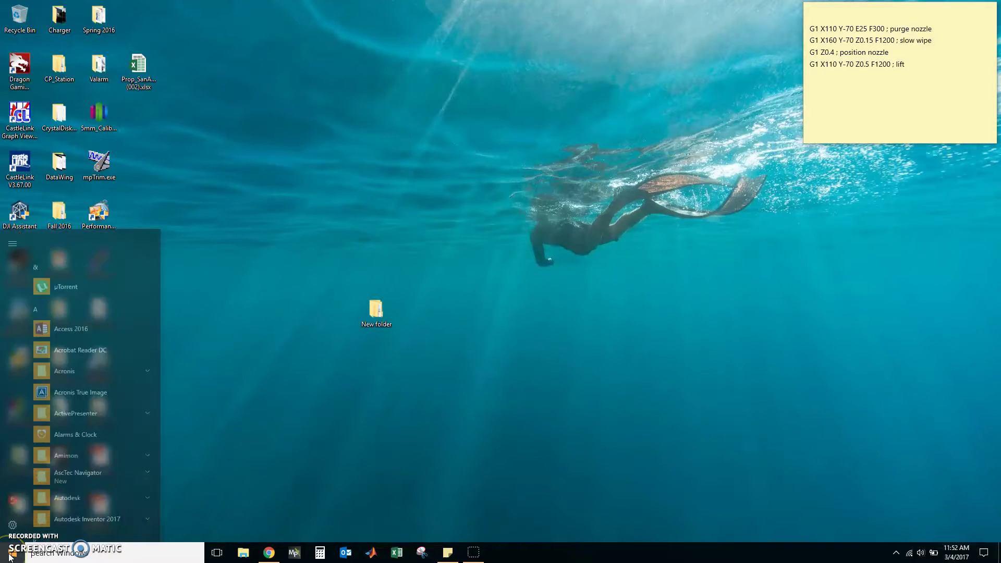
{"action": "right_click", "coordinate": [11, 555]}
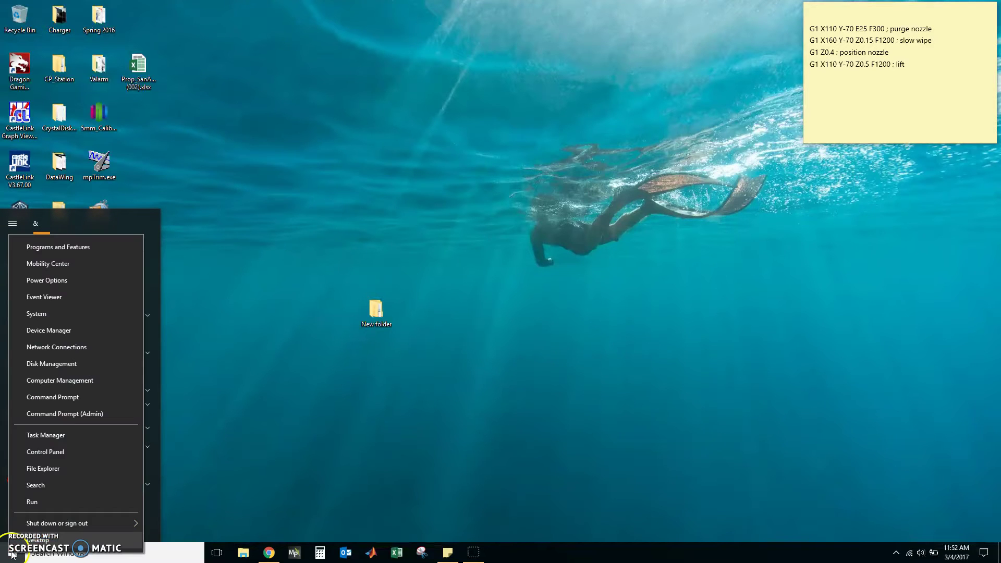
{"action": "left_click", "coordinate": [66, 452]}
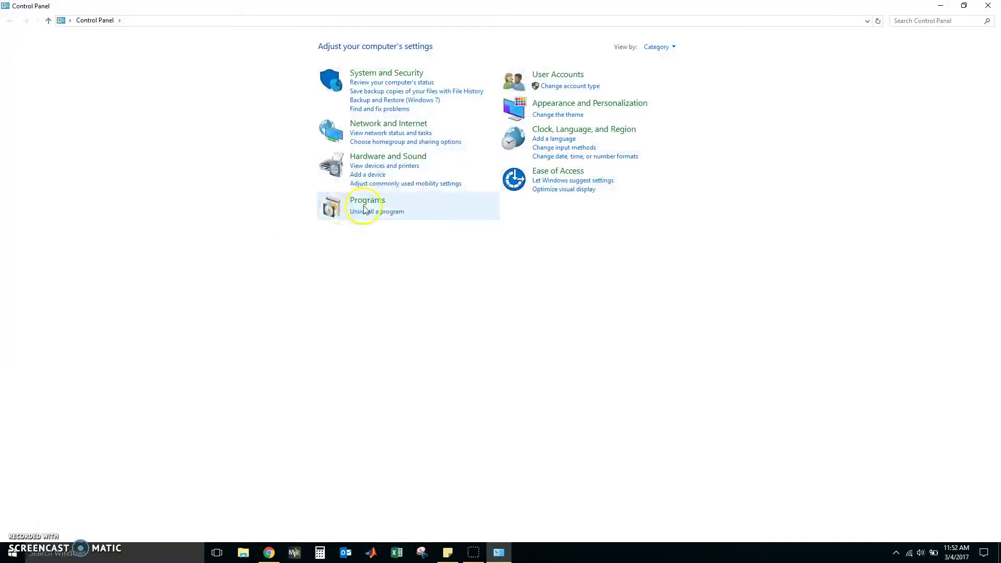
{"action": "left_click", "coordinate": [364, 210]}
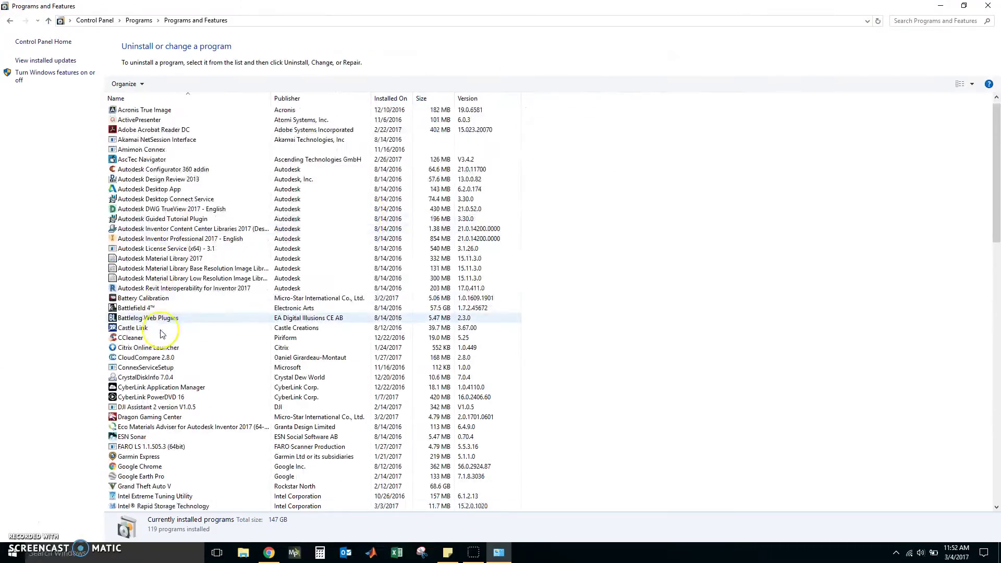
{"action": "scroll", "coordinate": [161, 333], "scroll_direction": "down", "scroll_amount": 20}
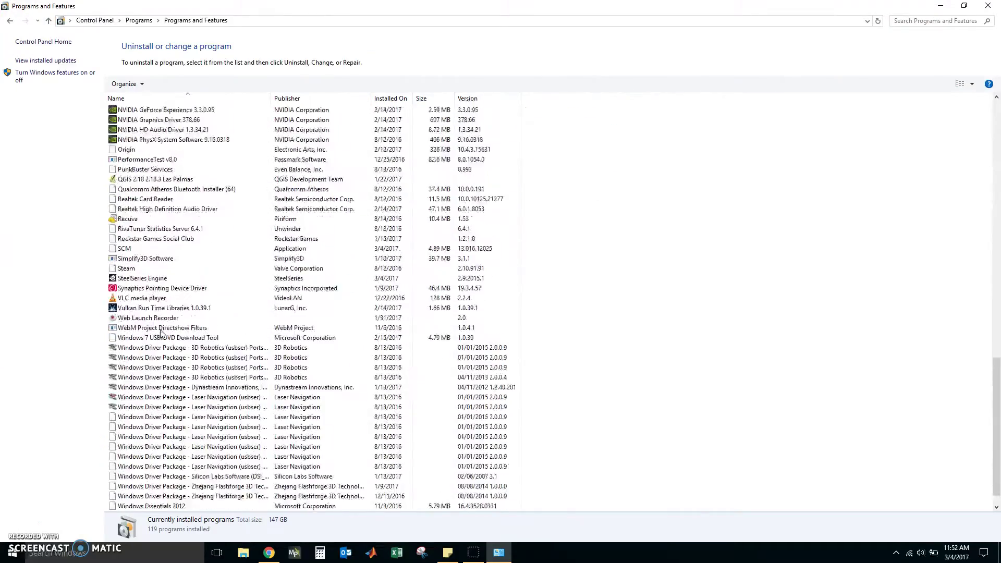
{"action": "scroll", "coordinate": [161, 334], "scroll_direction": "down", "scroll_amount": 1}
Uninstall SCM, letting setup close the running app and declining the immediate restart.
{"action": "left_click", "coordinate": [145, 230]}
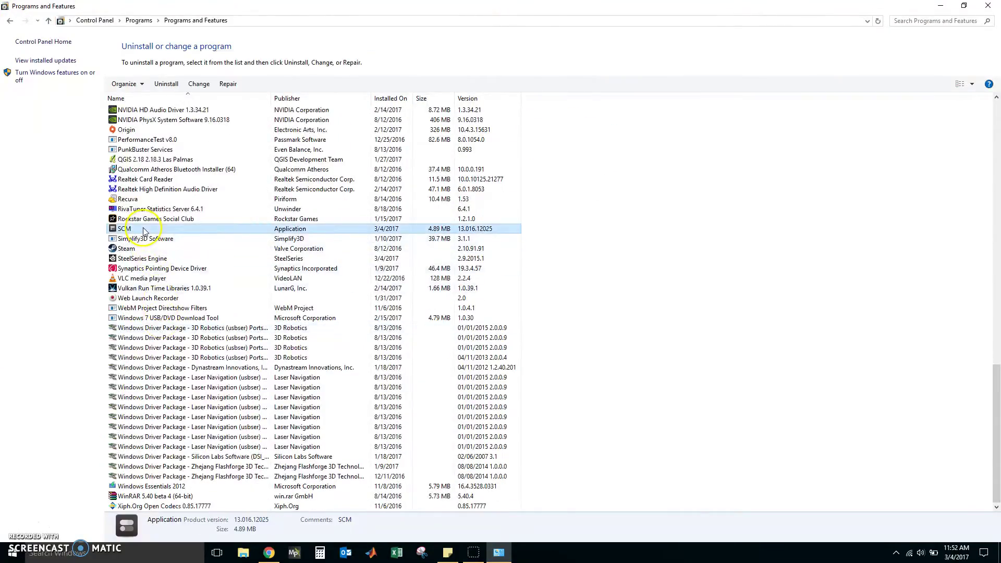
{"action": "left_click", "coordinate": [128, 259]}
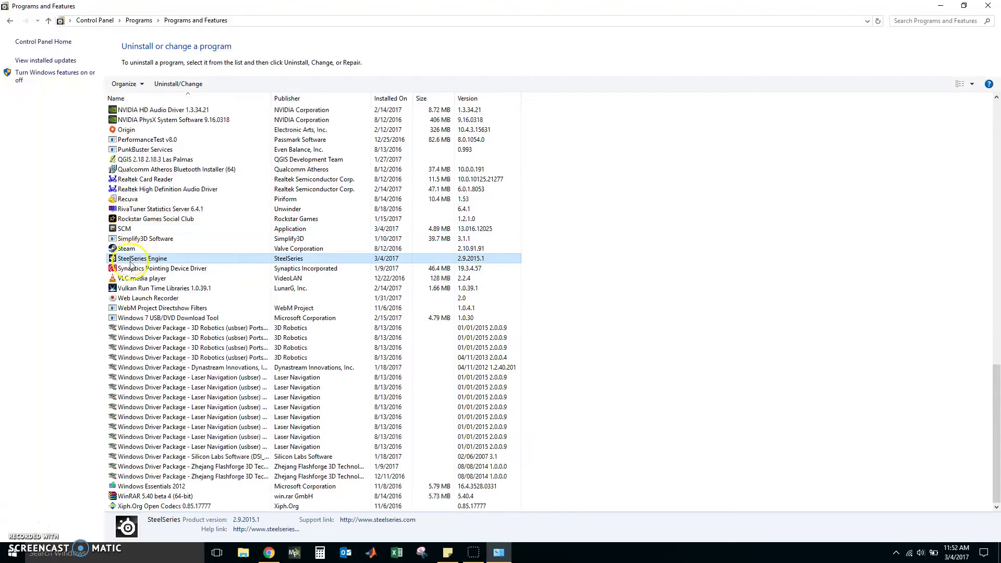
{"action": "left_click", "coordinate": [125, 227]}
{"action": "left_click", "coordinate": [168, 86]}
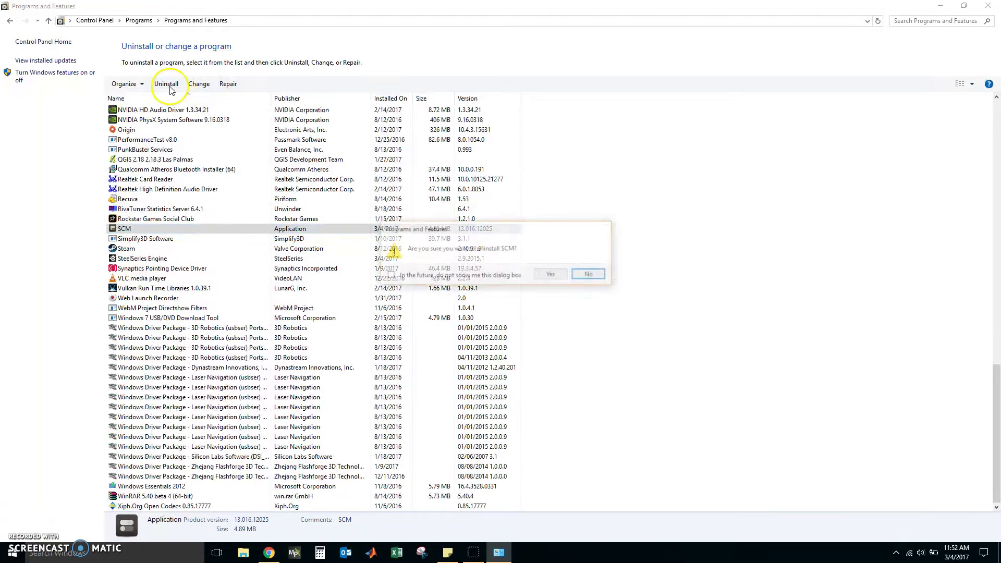
{"action": "left_click", "coordinate": [547, 272]}
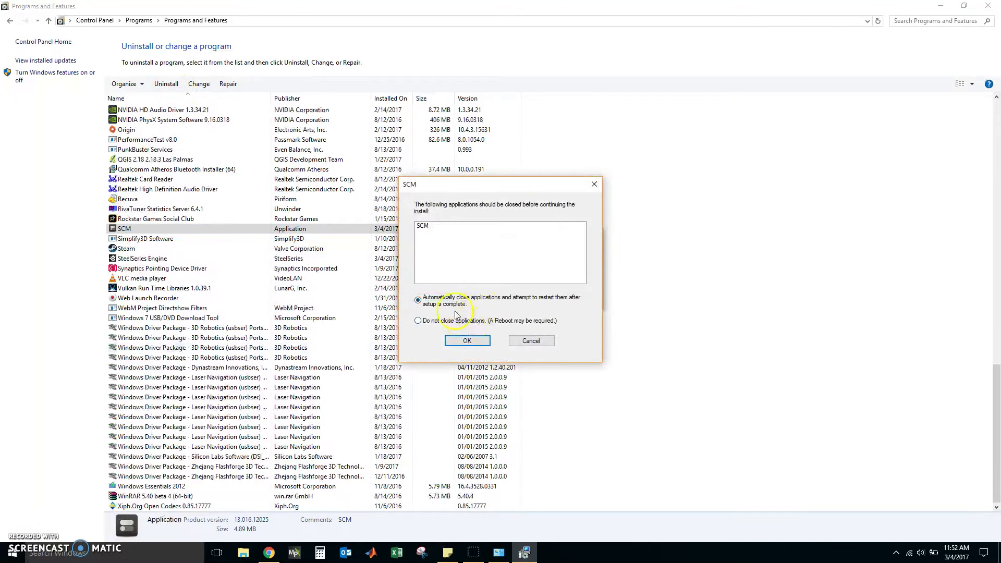
{"action": "left_click", "coordinate": [467, 341]}
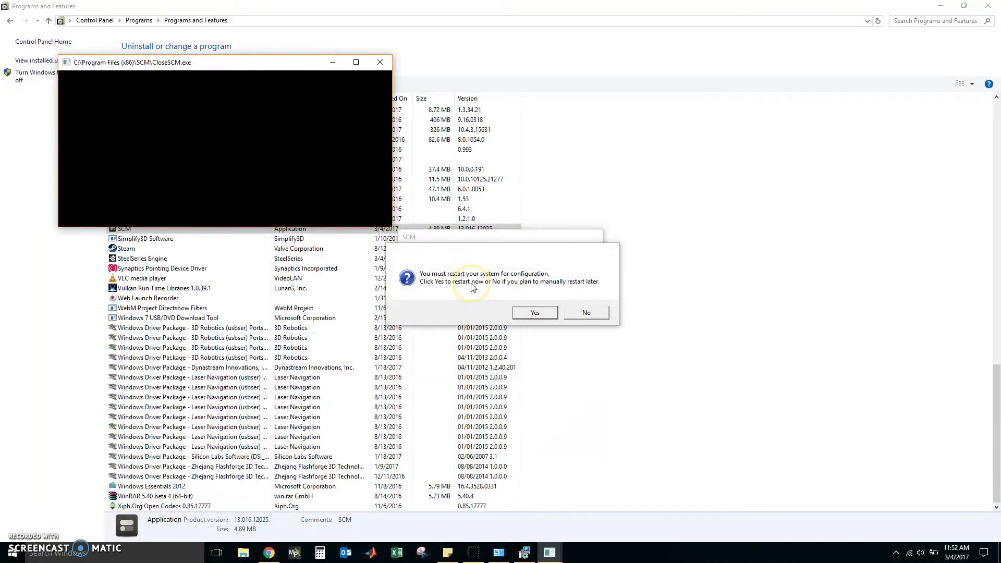
{"action": "left_click", "coordinate": [586, 313]}
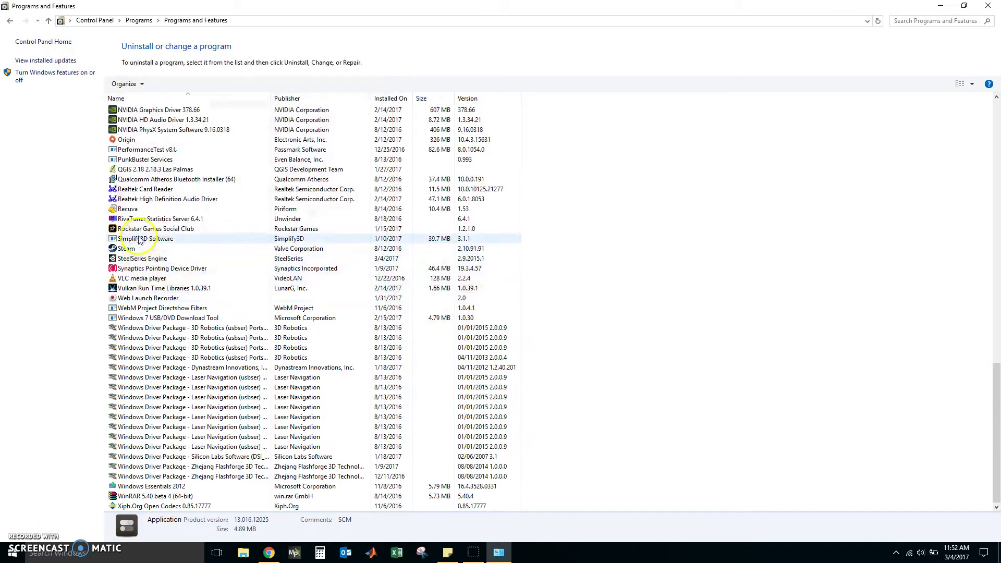
Completely remove SteelSeries Engine while keeping custom profiles, then close Programs and Features.
{"action": "left_click", "coordinate": [138, 259]}
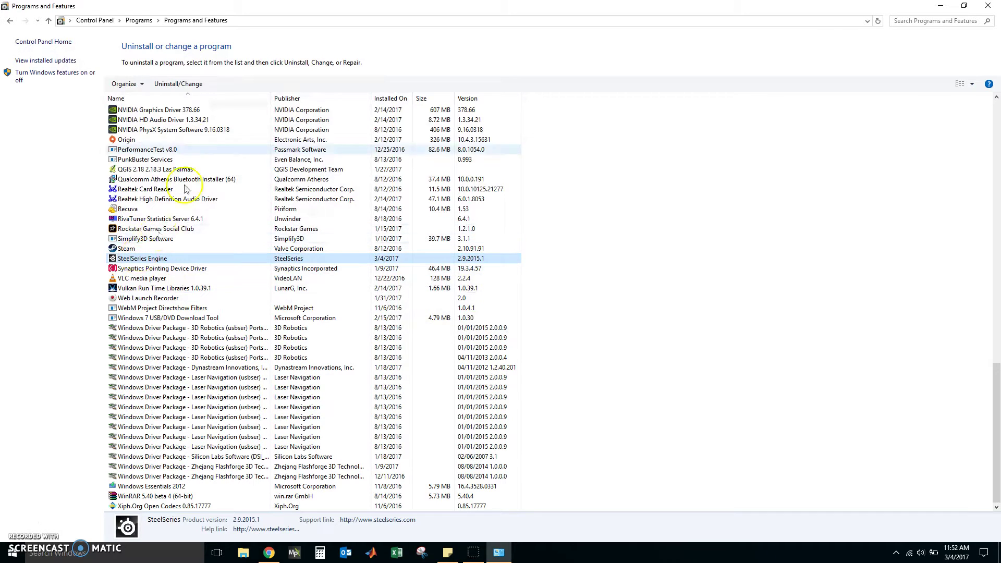
{"action": "left_click", "coordinate": [167, 84]}
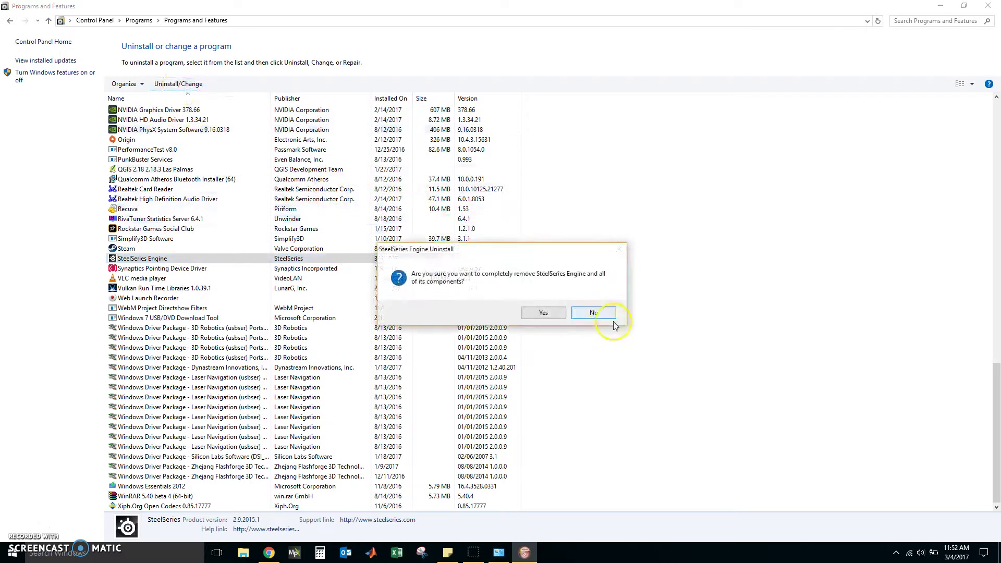
{"action": "left_click", "coordinate": [543, 312]}
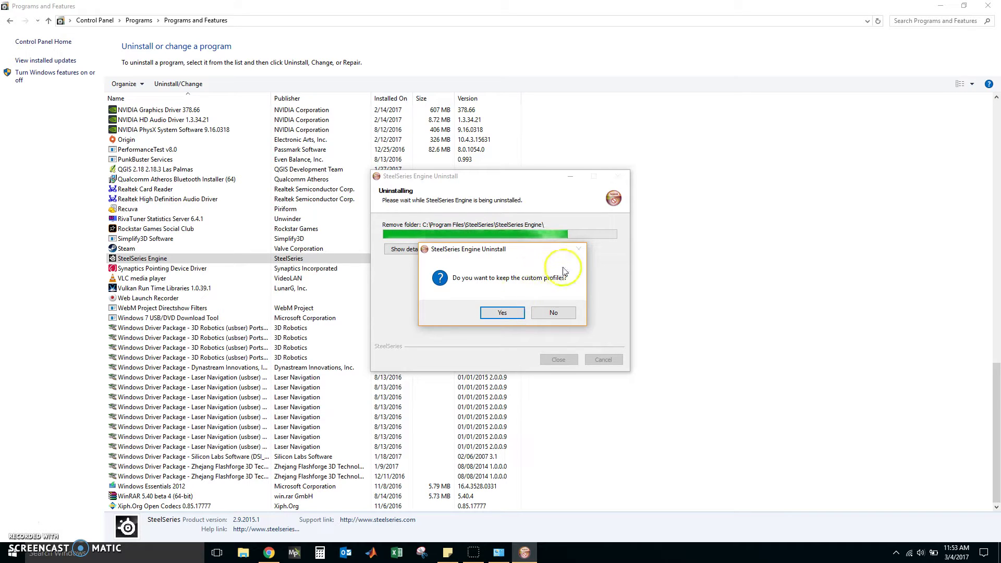
{"action": "left_click", "coordinate": [502, 312]}
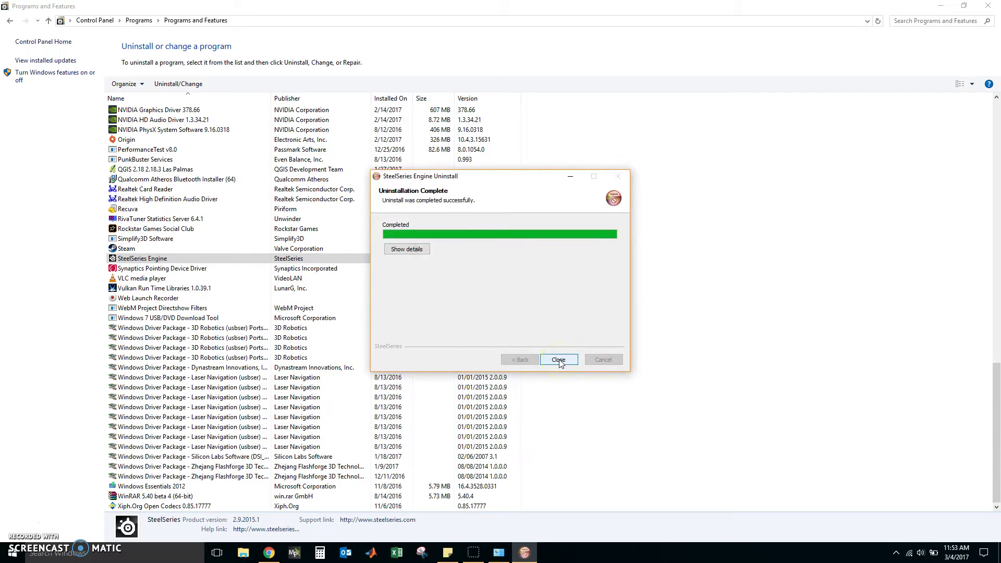
{"action": "left_click", "coordinate": [558, 359]}
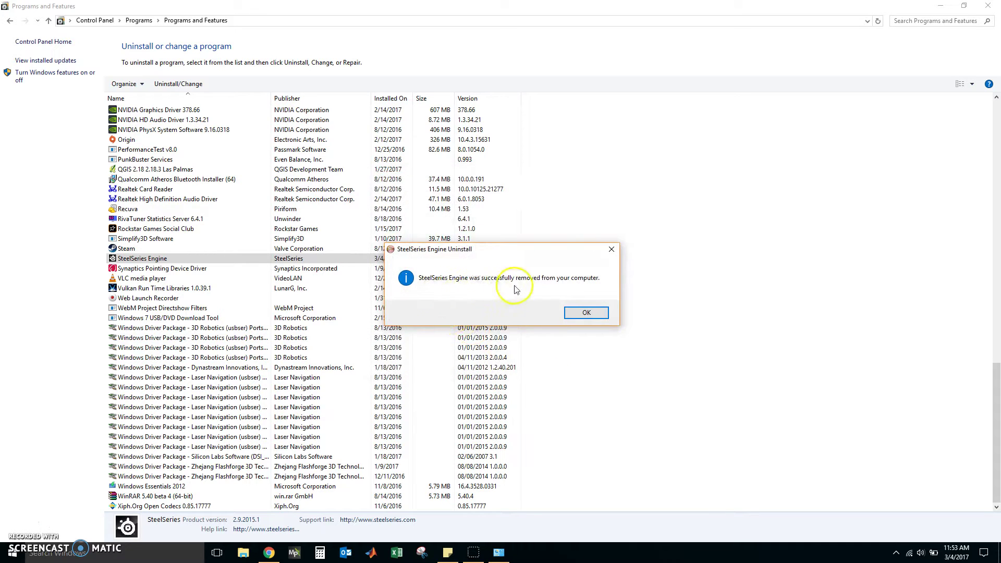
{"action": "left_click", "coordinate": [584, 315]}
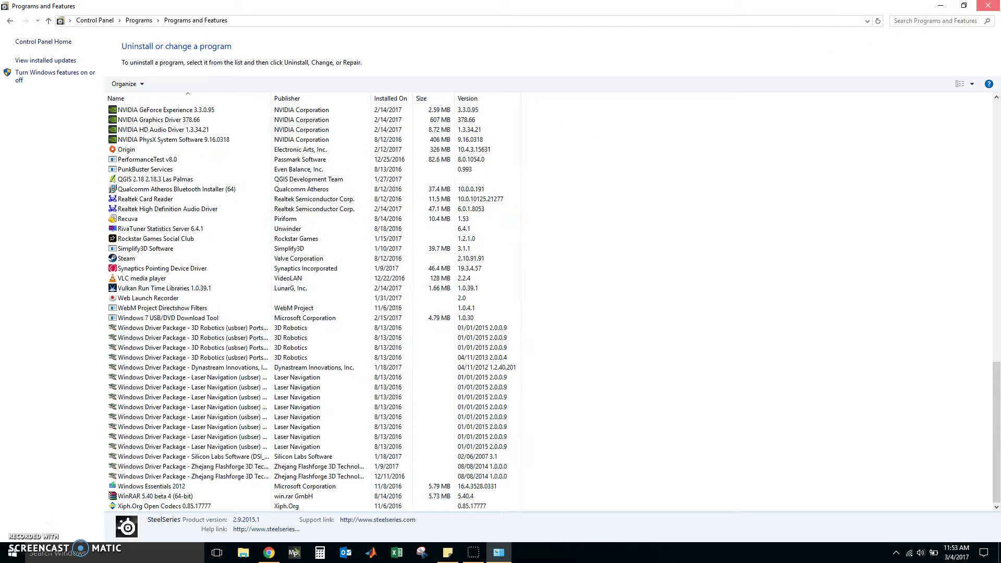
{"action": "left_click", "coordinate": [988, 6]}
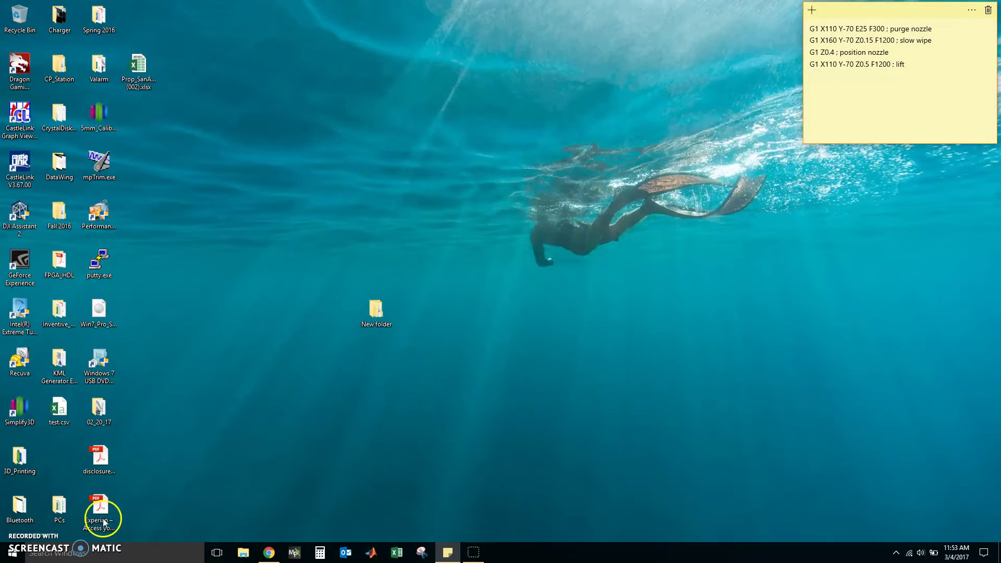
Open the desktop's New folder, then the MSI SCM 13.016.12025 folder inside it.
{"action": "left_click", "coordinate": [21, 528]}
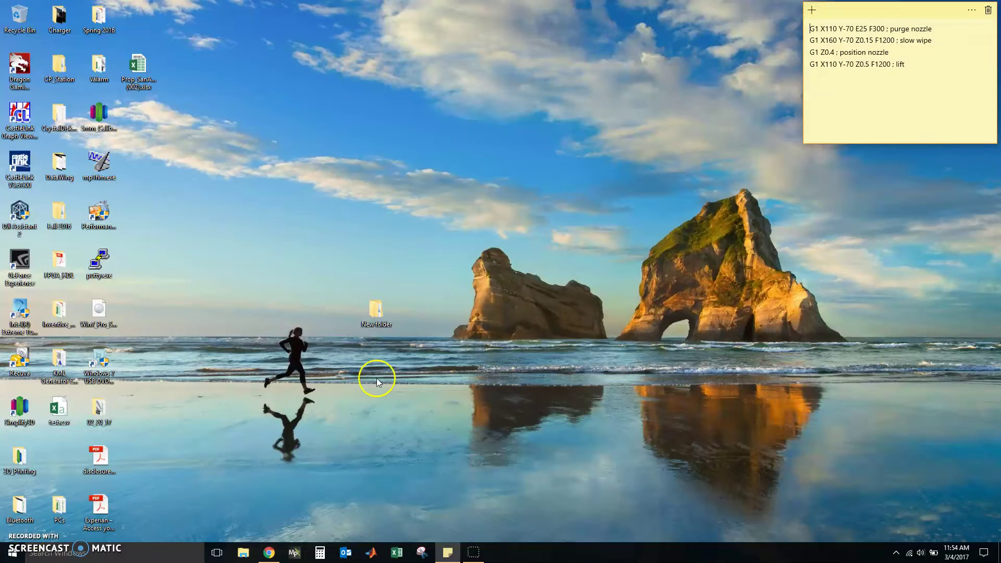
{"action": "double_click", "coordinate": [369, 321]}
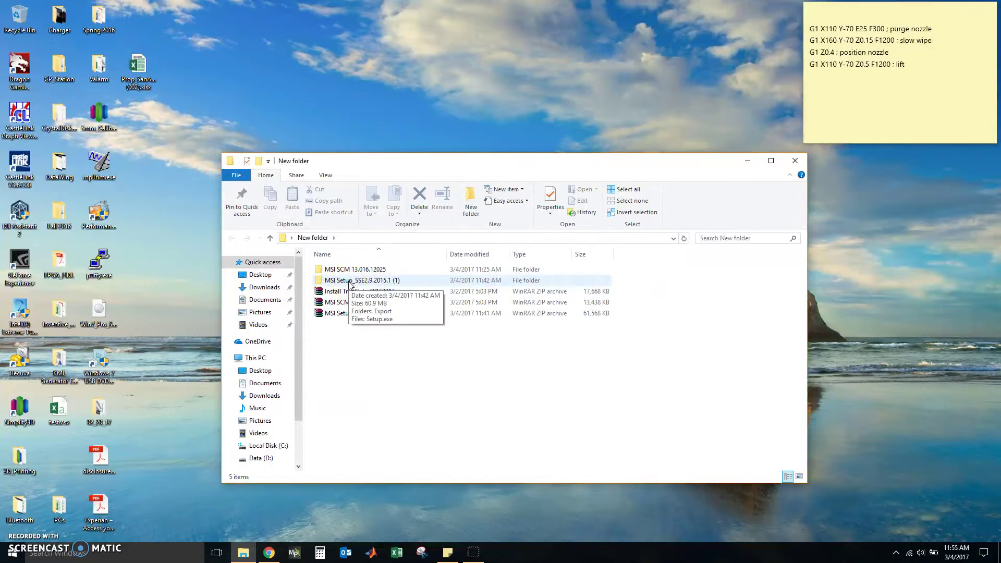
{"action": "left_click", "coordinate": [360, 267]}
{"action": "left_click", "coordinate": [416, 345]}
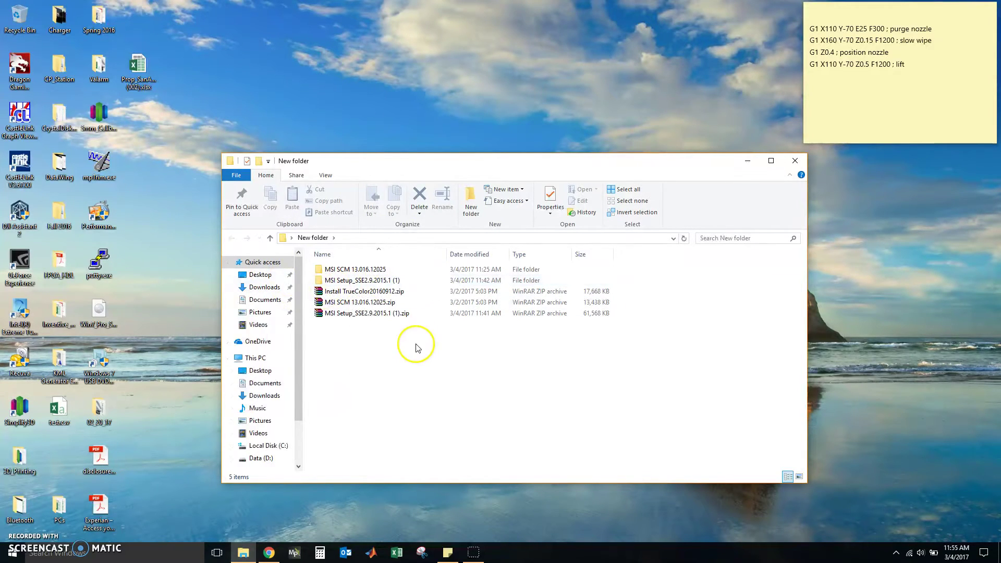
{"action": "left_click", "coordinate": [335, 270]}
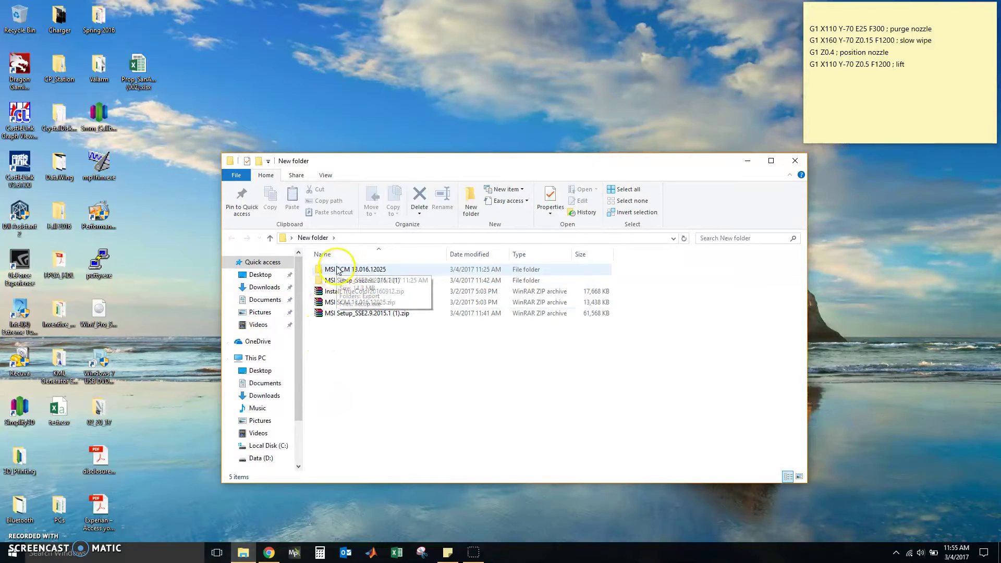
{"action": "double_click", "coordinate": [336, 270]}
Run the SCM Setup.exe as administrator, then close the folder window once installed.
{"action": "left_click", "coordinate": [336, 281]}
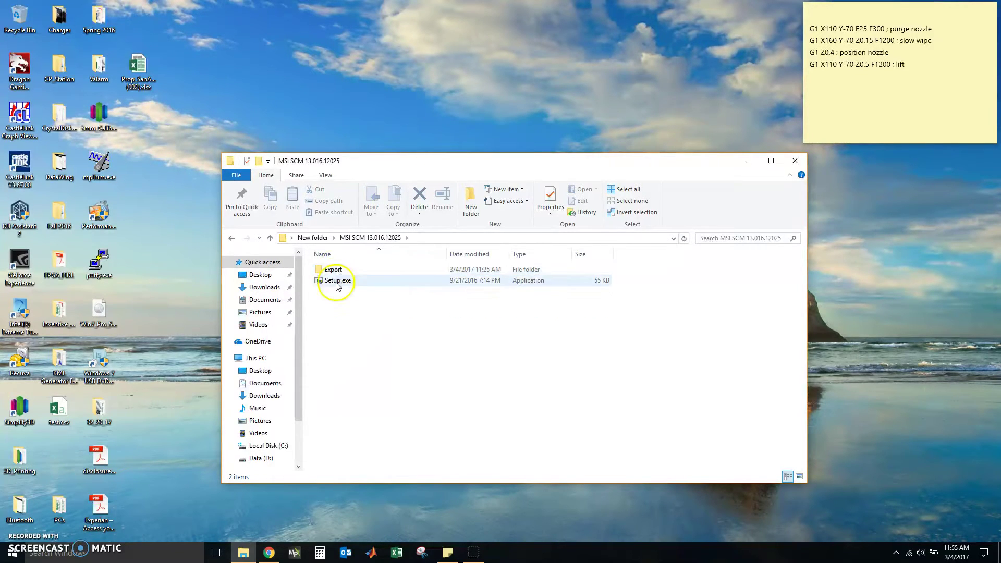
{"action": "right_click", "coordinate": [337, 285]}
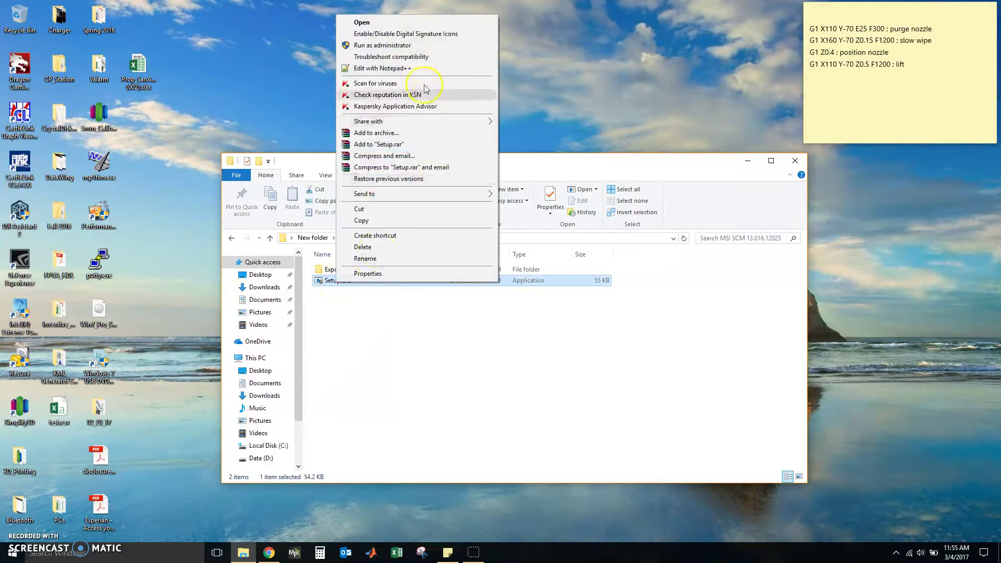
{"action": "left_click", "coordinate": [406, 46]}
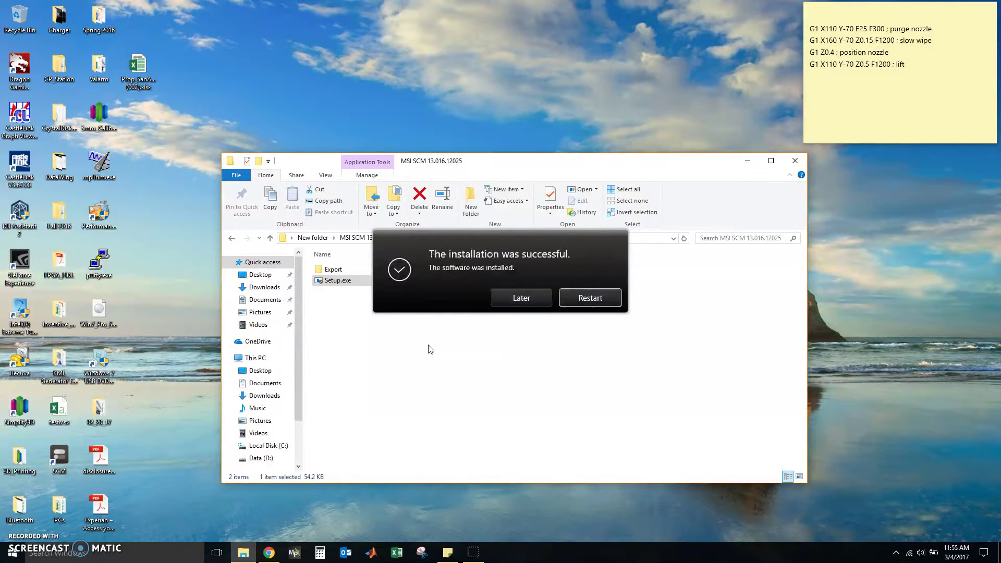
{"action": "left_click", "coordinate": [794, 160]}
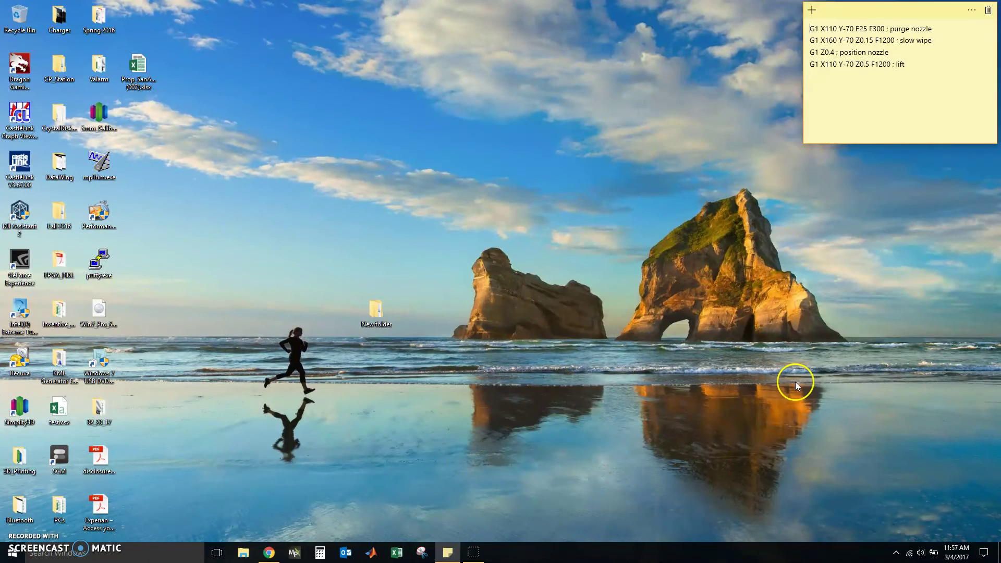
{"action": "left_click", "coordinate": [895, 552]}
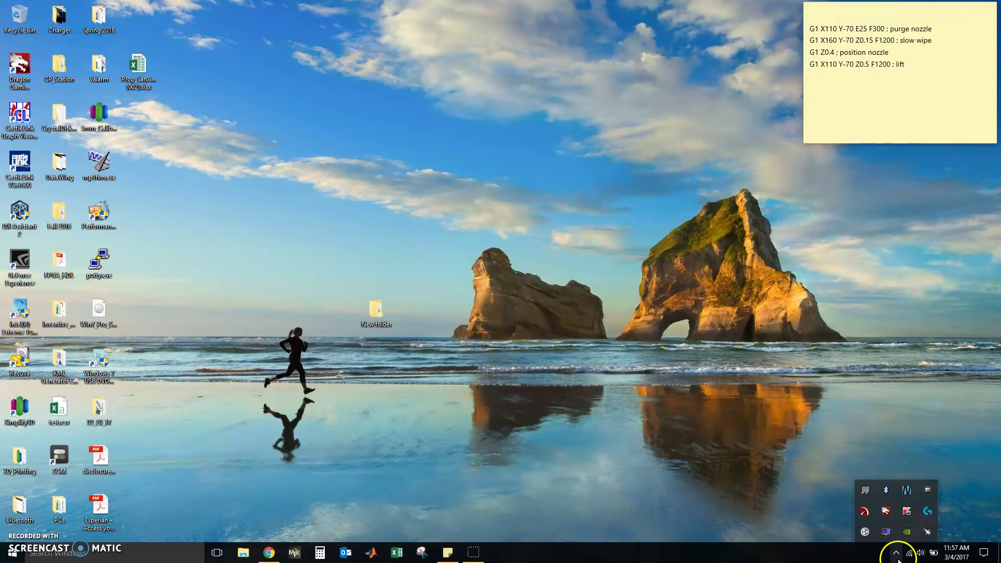
{"action": "left_click", "coordinate": [927, 490]}
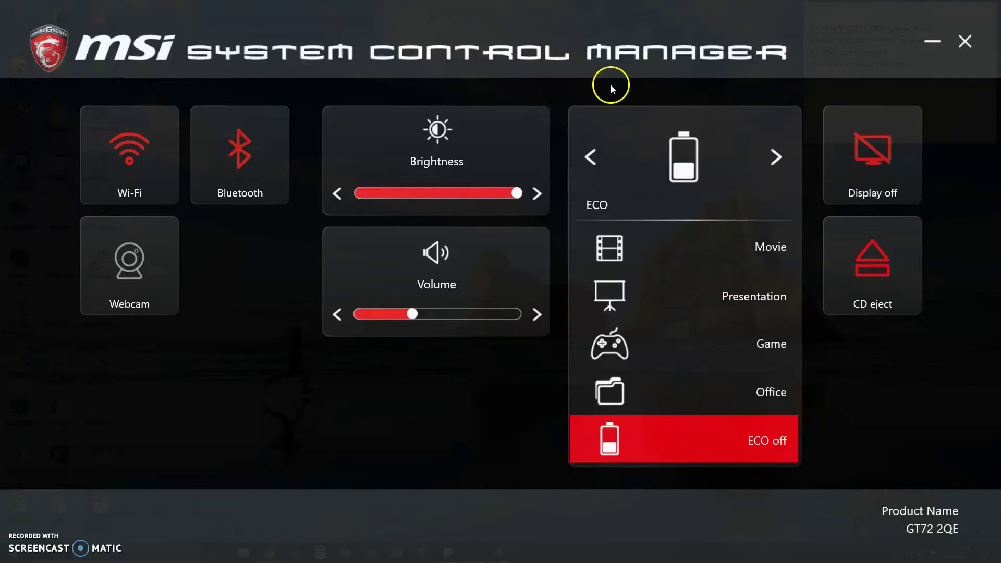
{"action": "left_click", "coordinate": [932, 46]}
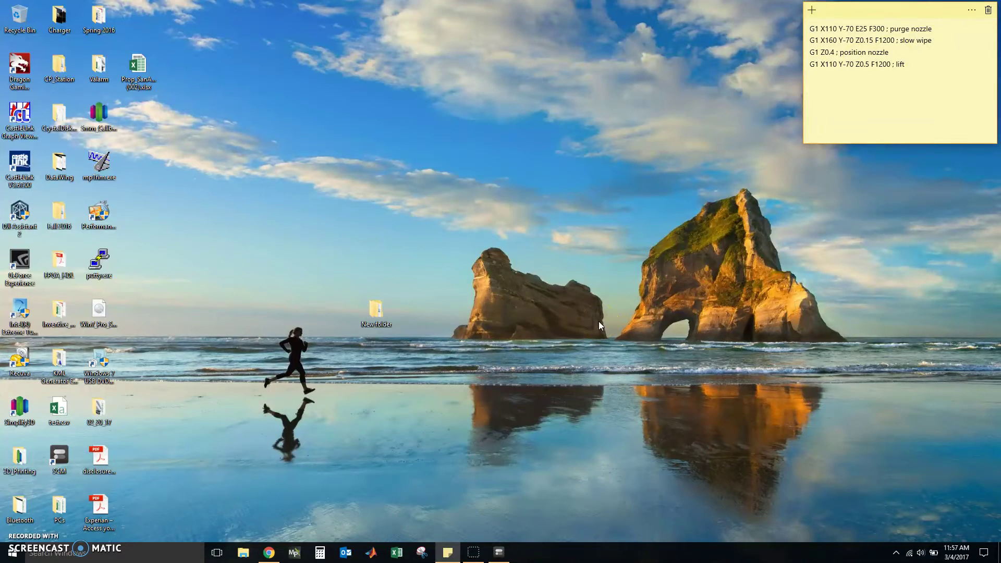
{"action": "key", "text": "F7"}
{"action": "key", "text": "F7"}
{"action": "key", "text": "F7"}
{"action": "left_click", "coordinate": [498, 551]}
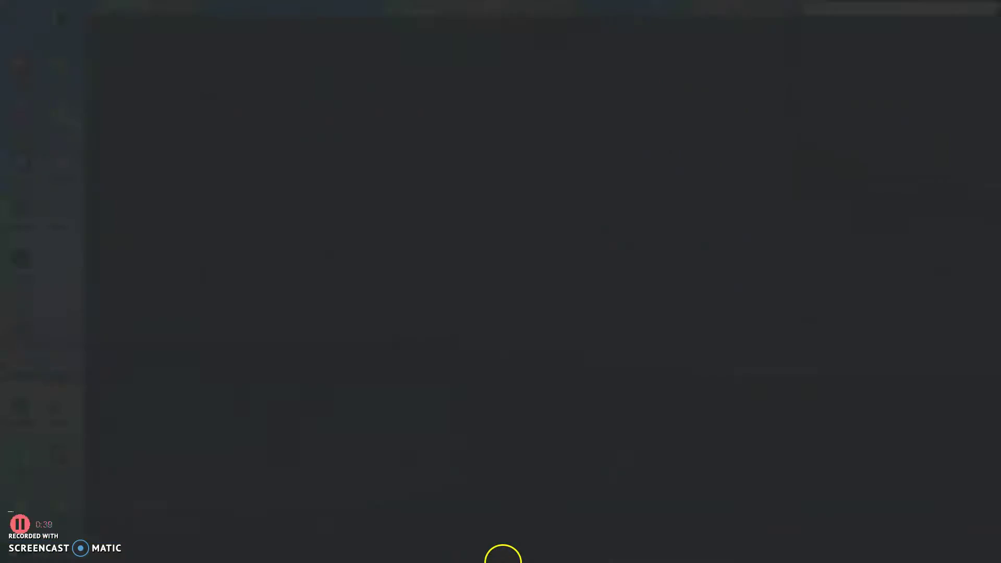
{"action": "left_click", "coordinate": [965, 54]}
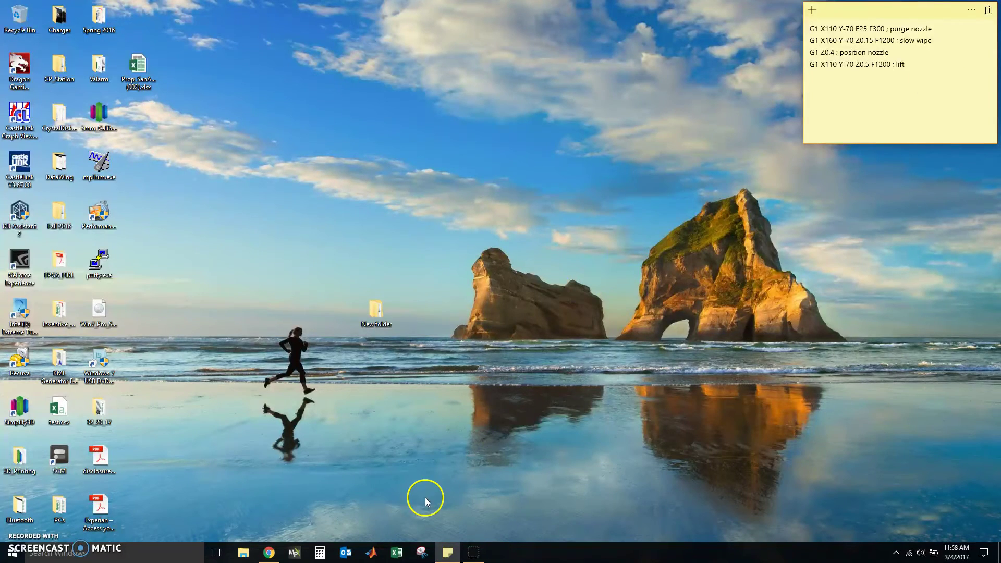
Run Setup.exe from New folder > MSI Setup_SSE2.9.2015.1 (1) as administrator.
{"action": "double_click", "coordinate": [374, 310]}
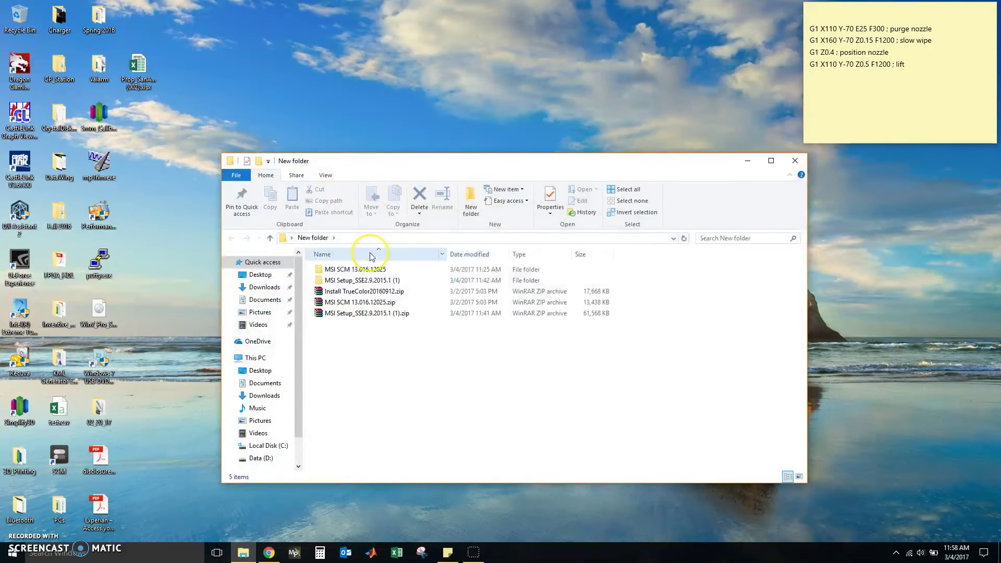
{"action": "double_click", "coordinate": [332, 282]}
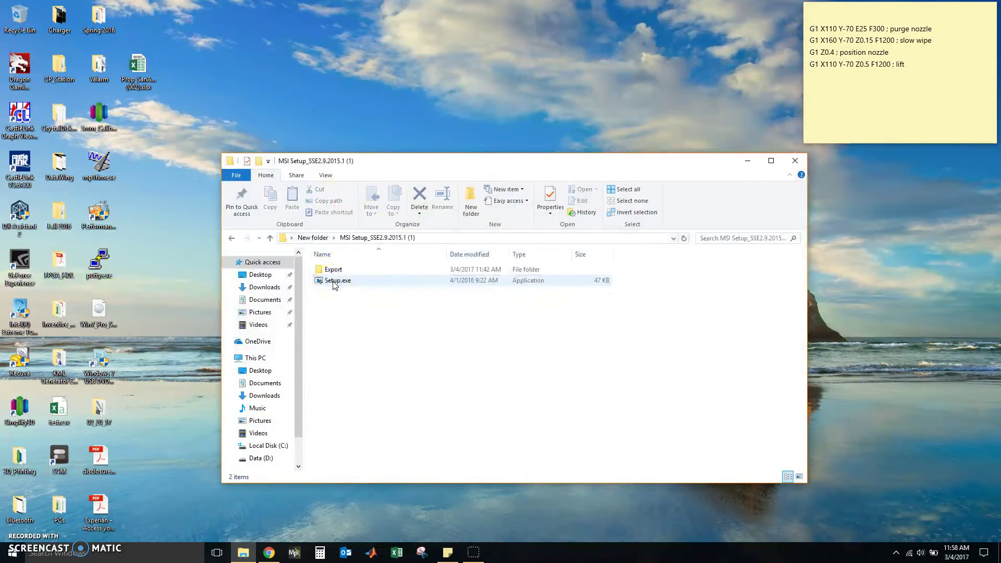
{"action": "left_click", "coordinate": [331, 280]}
{"action": "right_click", "coordinate": [332, 281]}
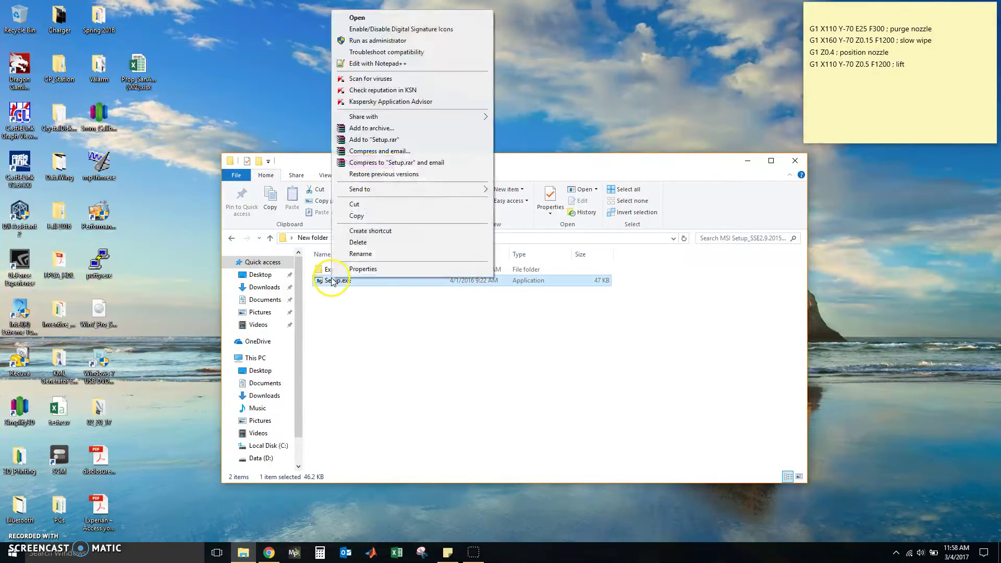
{"action": "left_click", "coordinate": [396, 40]}
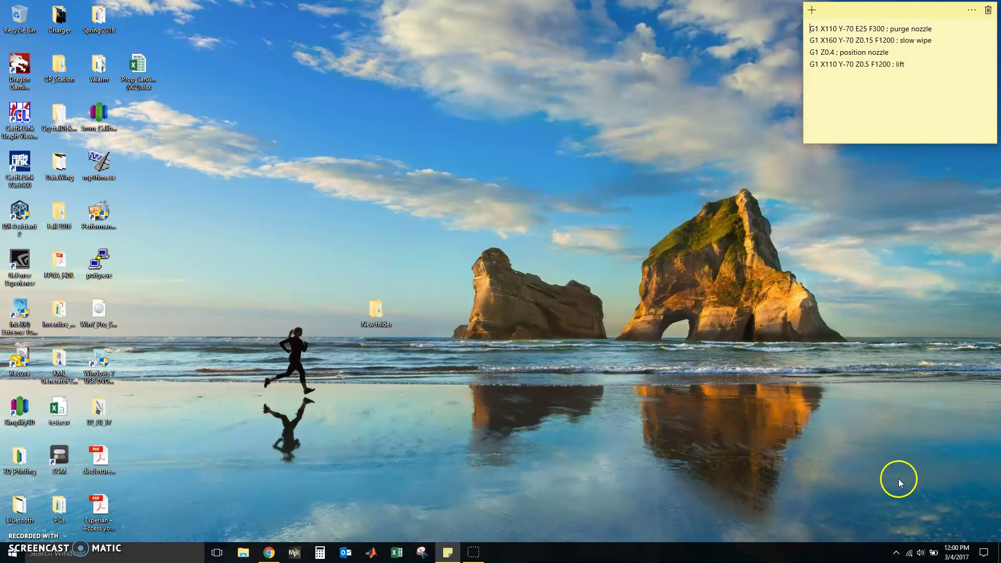
Launch MSI System Control Manager from the tray to confirm it opens, then close it.
{"action": "left_click", "coordinate": [896, 551]}
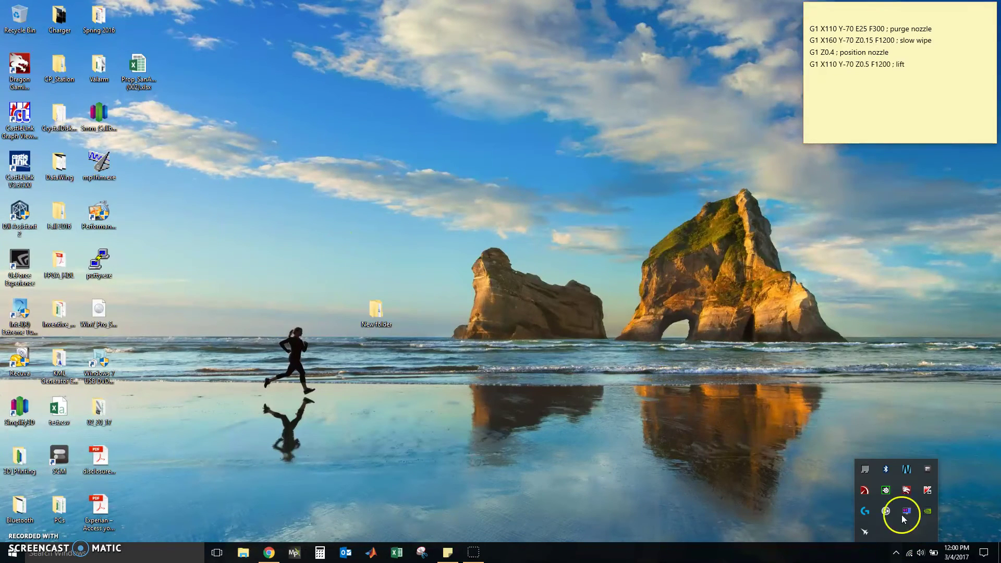
{"action": "left_click", "coordinate": [928, 467]}
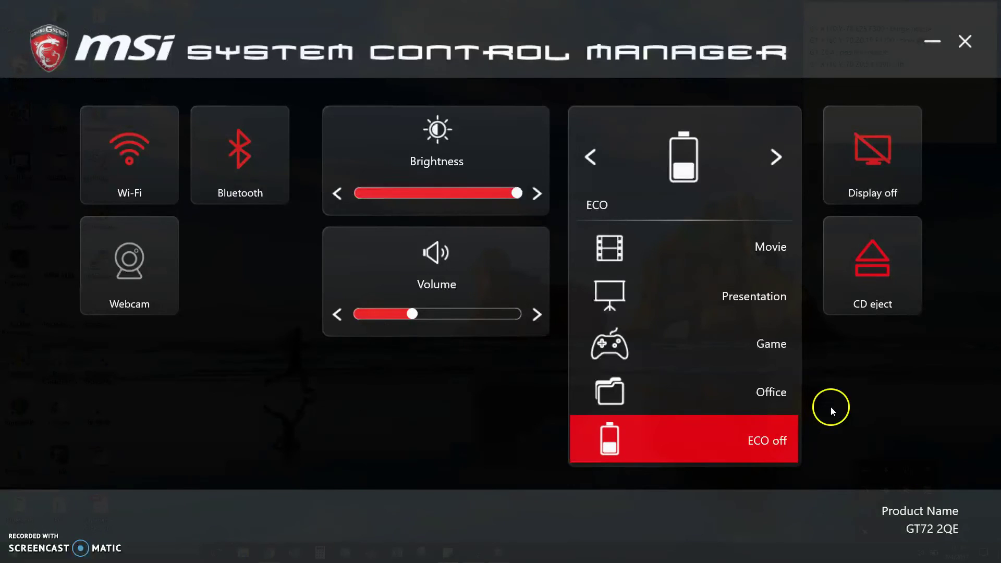
{"action": "left_click", "coordinate": [966, 43]}
{"action": "left_click", "coordinate": [895, 553]}
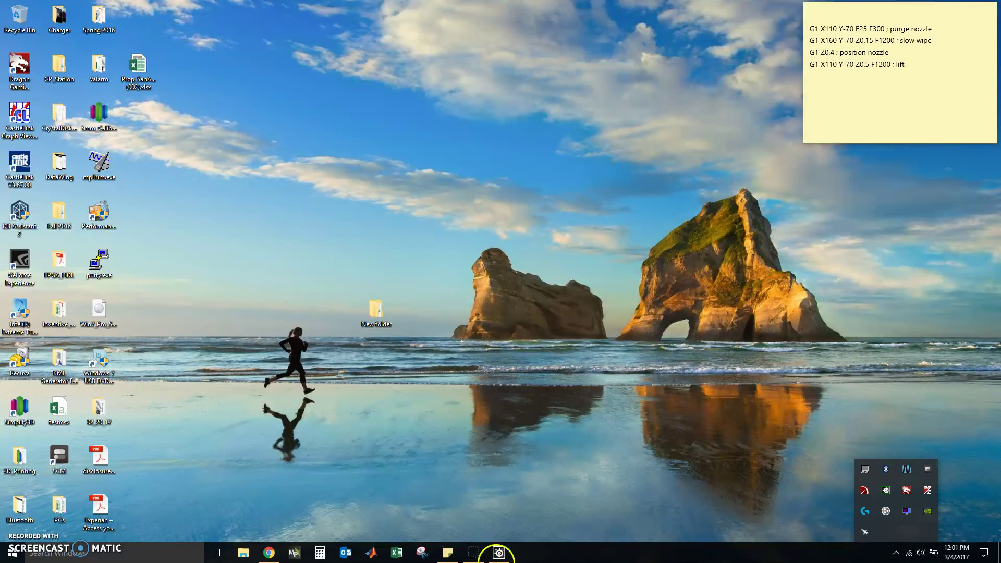
{"action": "left_click", "coordinate": [499, 552]}
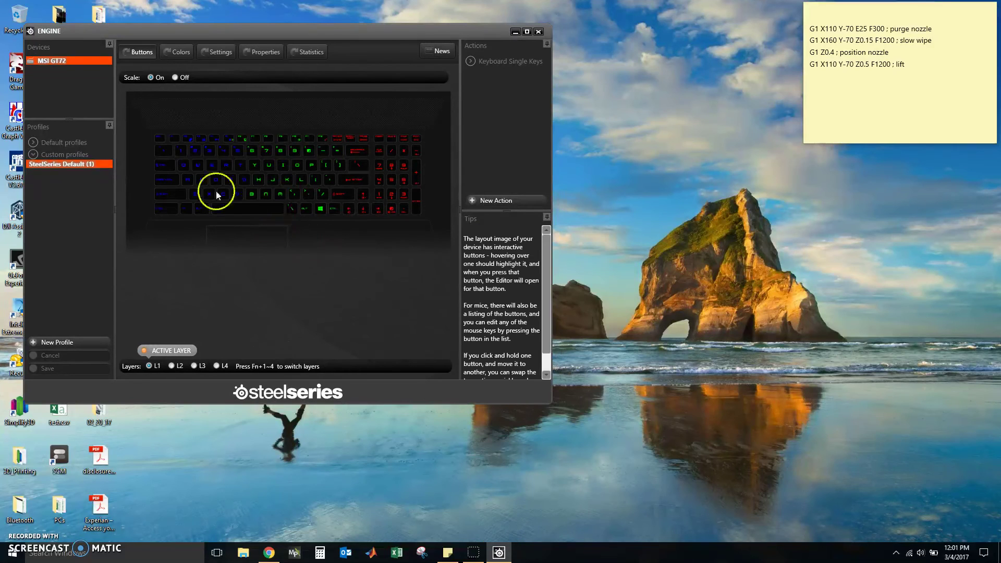
{"action": "left_click", "coordinate": [186, 51]}
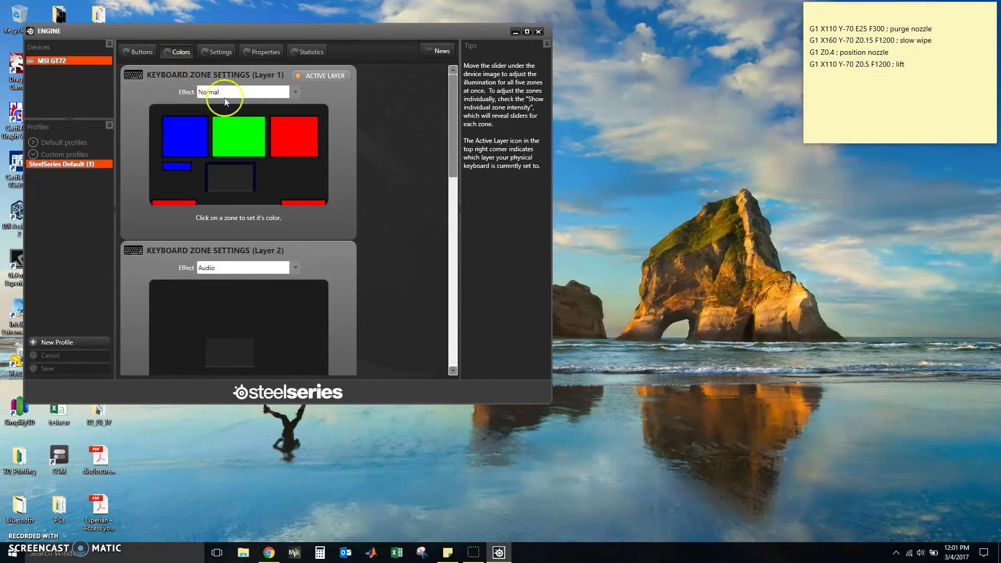
{"action": "scroll", "coordinate": [408, 246], "scroll_direction": "down", "scroll_amount": 10}
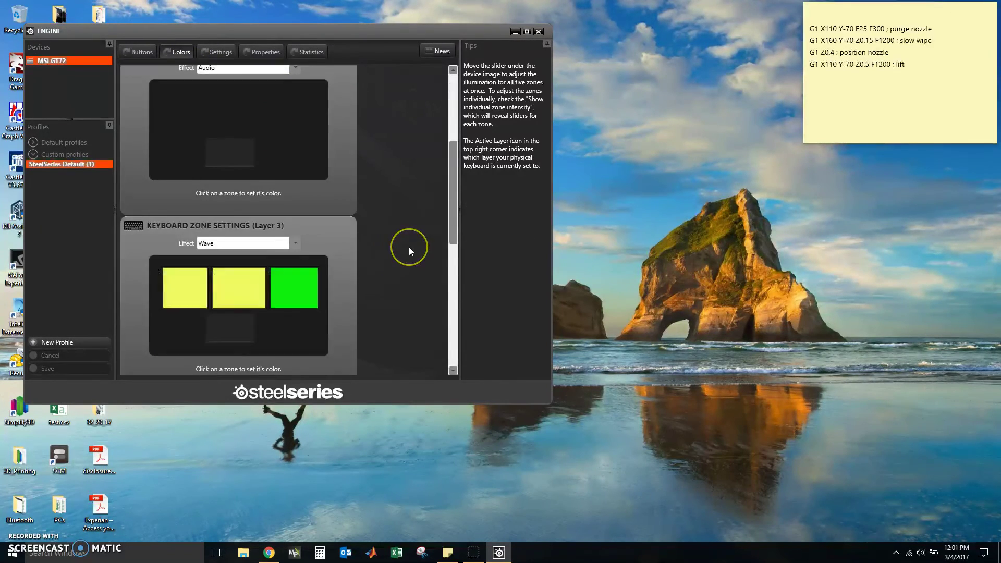
{"action": "scroll", "coordinate": [409, 250], "scroll_direction": "up", "scroll_amount": 10}
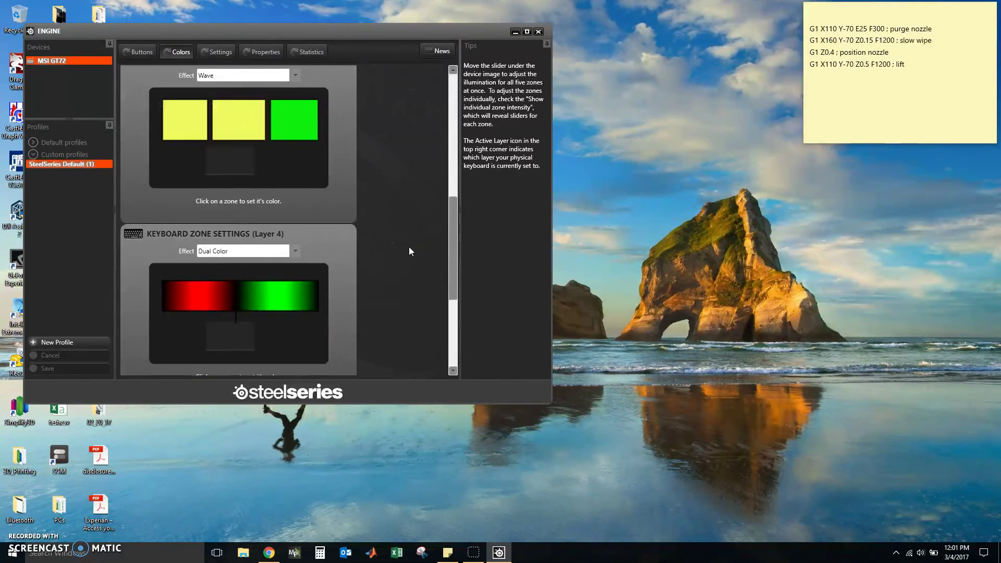
{"action": "left_click", "coordinate": [539, 31]}
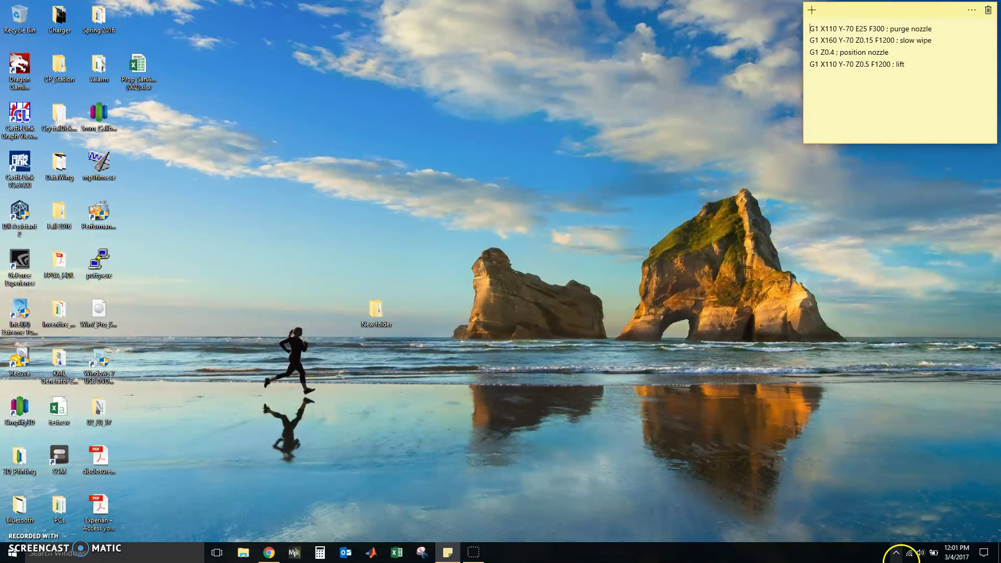
{"action": "left_click", "coordinate": [896, 553]}
Reopen MSI System Control Manager from the tray, check it loads without errors, and close it.
{"action": "left_click", "coordinate": [930, 467]}
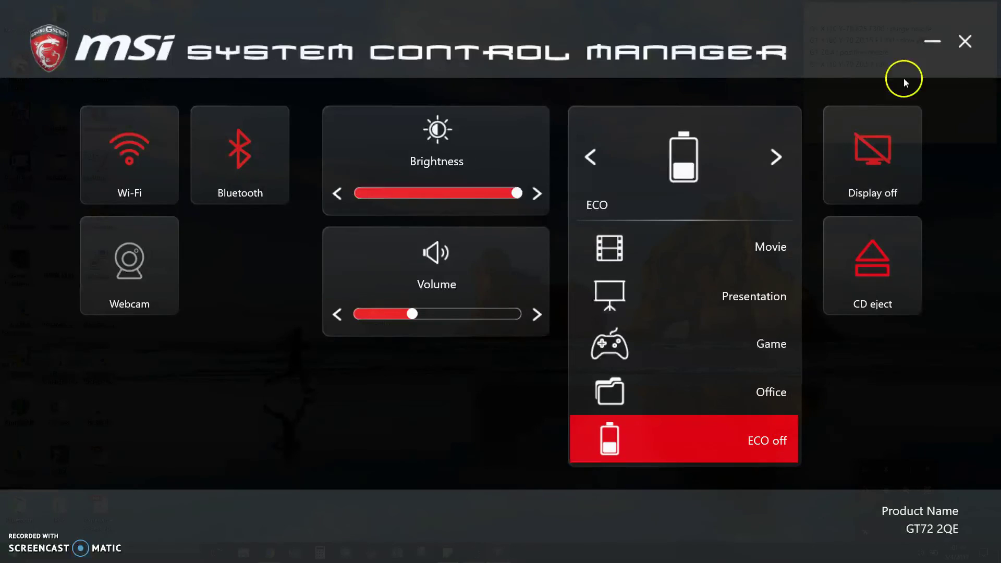
{"action": "left_click", "coordinate": [963, 38]}
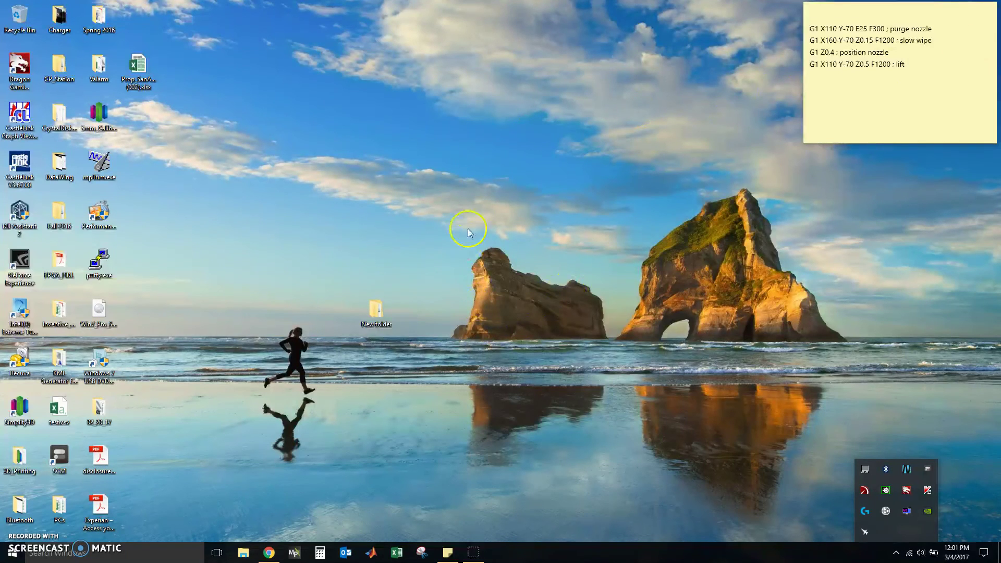